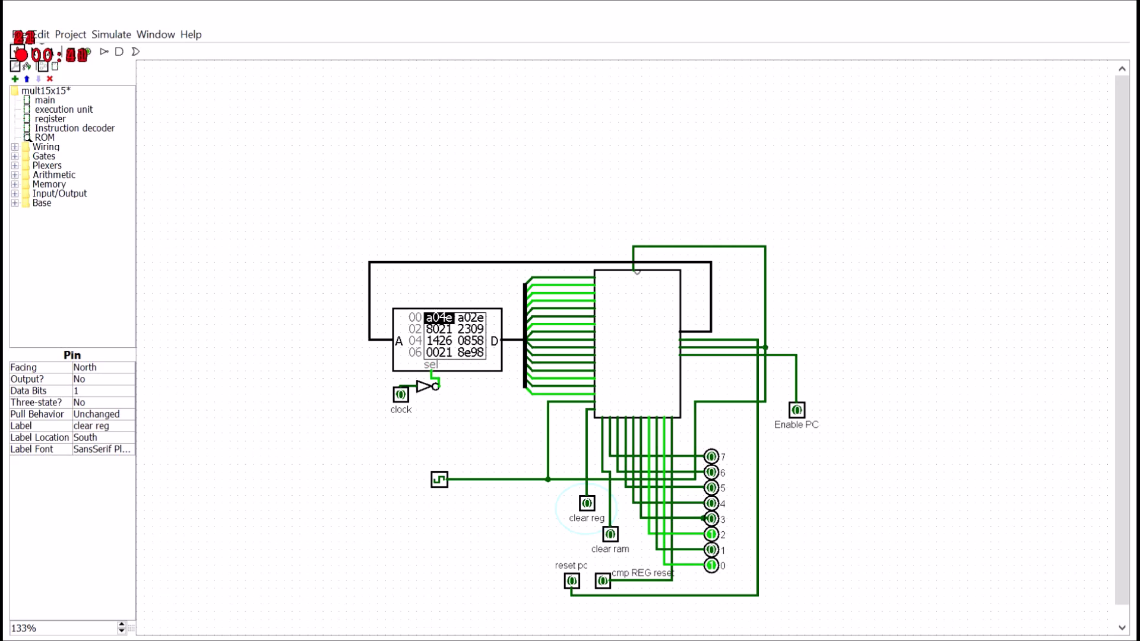
# Step the clock twice and toggle reset pc to return the program counter to 00
pyautogui.click(439, 479)
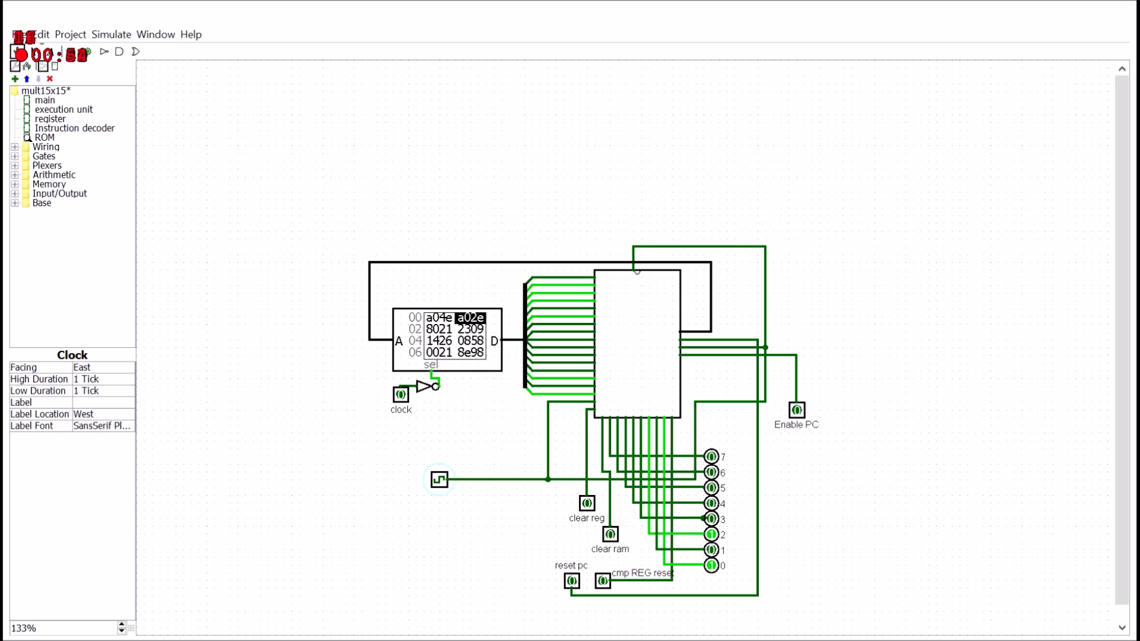
pyautogui.click(440, 480)
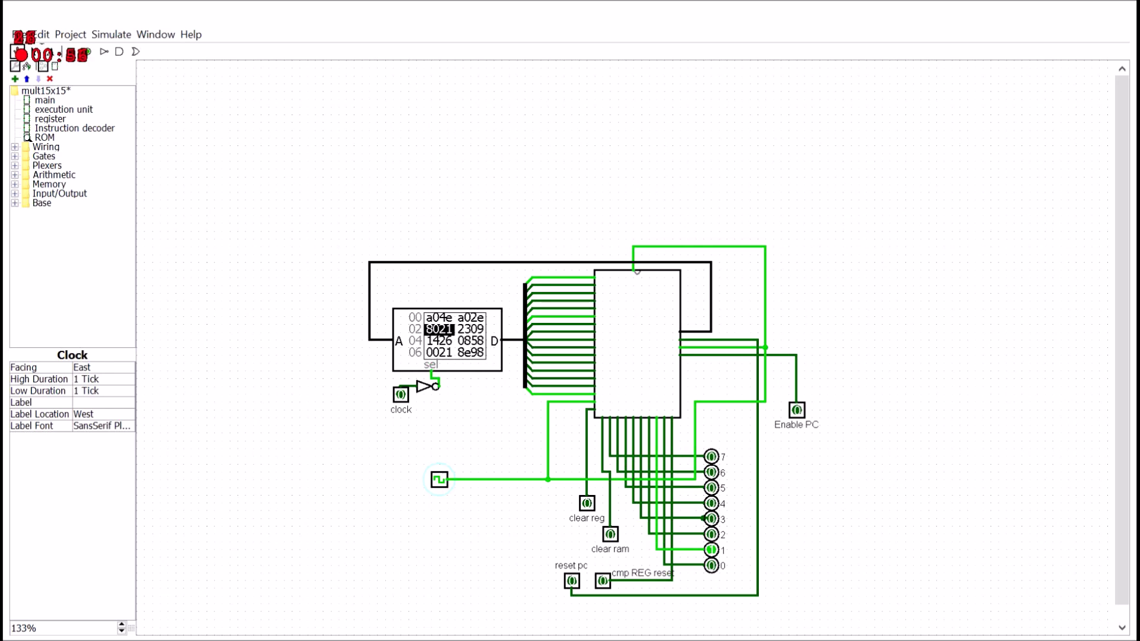
pyautogui.click(572, 580)
pyautogui.click(572, 580)
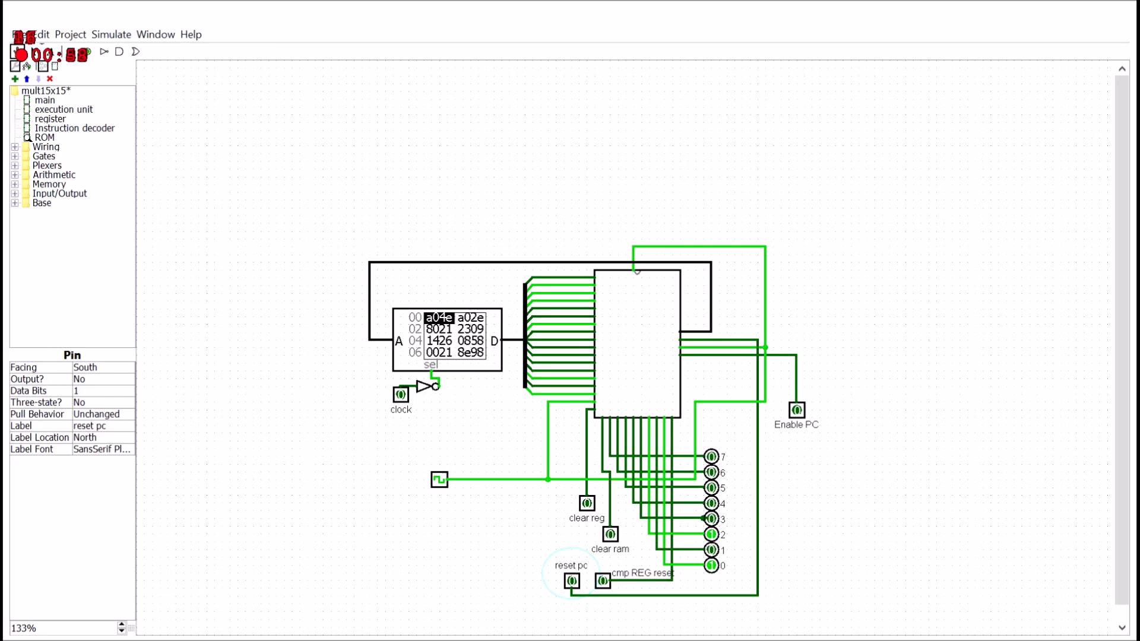
# Enable automatic ticking so the program runs up to 2c, then reset the counter to 00
pyautogui.click(111, 34)
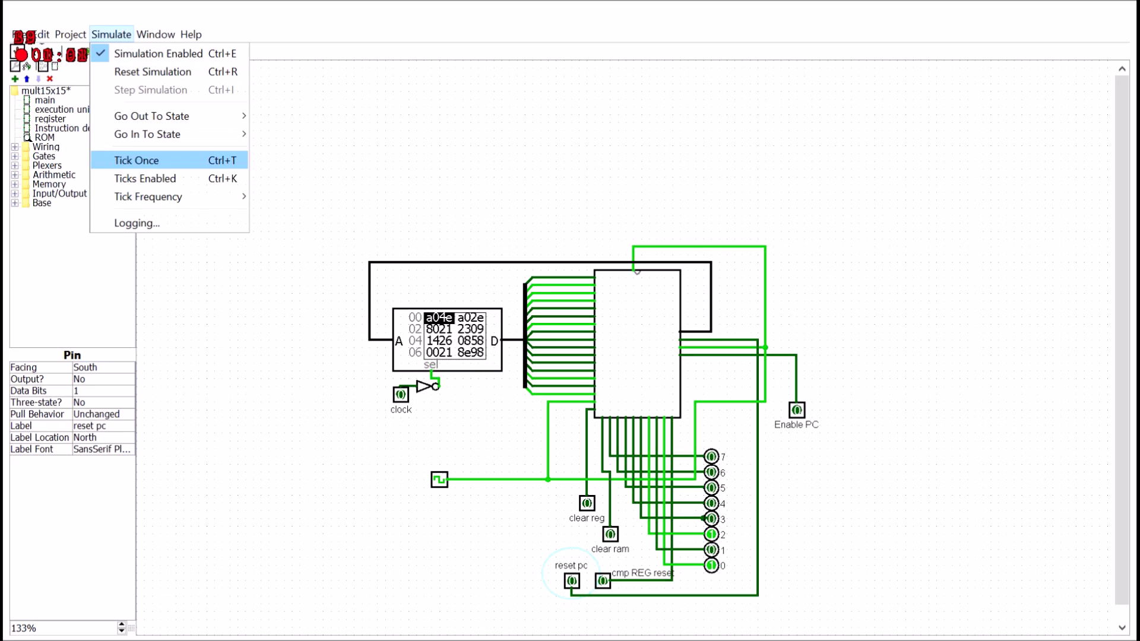
pyautogui.moveTo(148, 196)
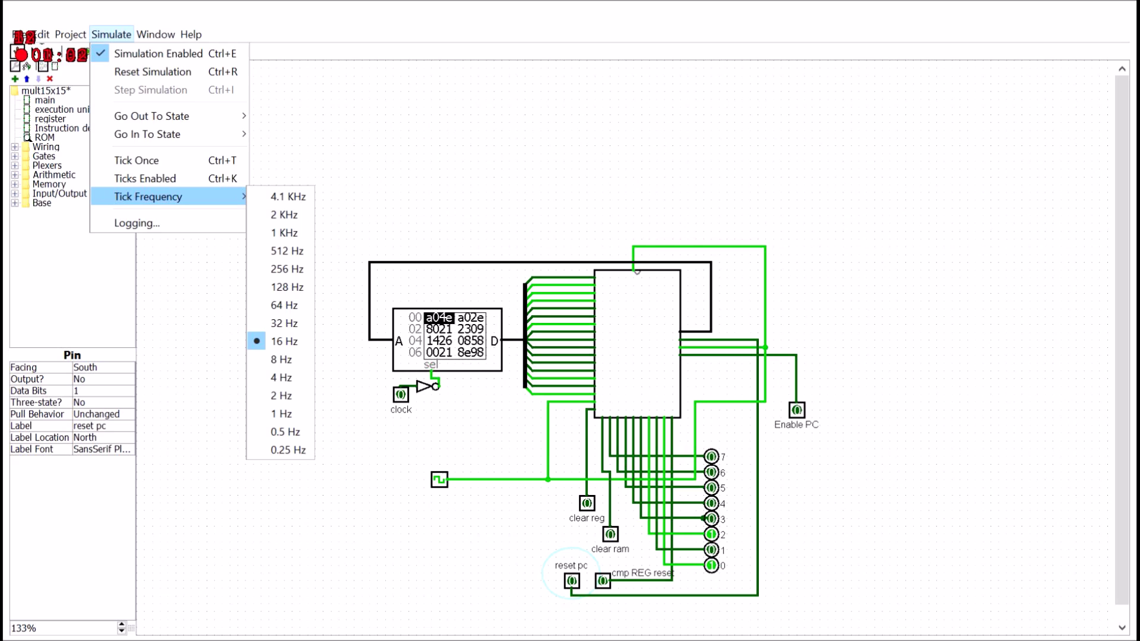
pyautogui.click(144, 178)
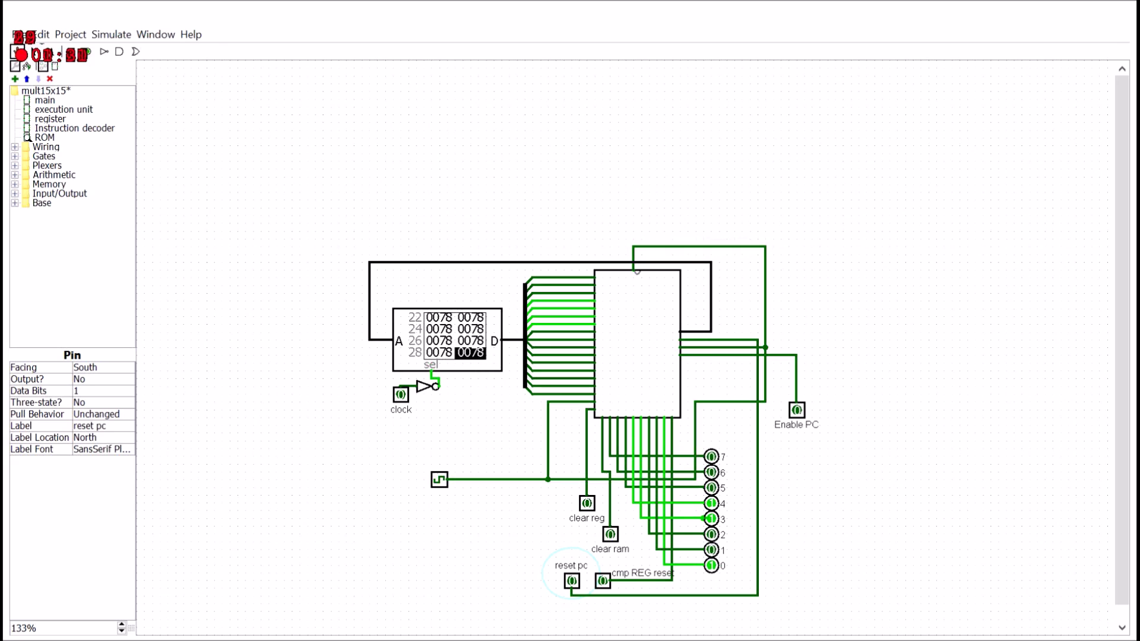
pyautogui.click(571, 581)
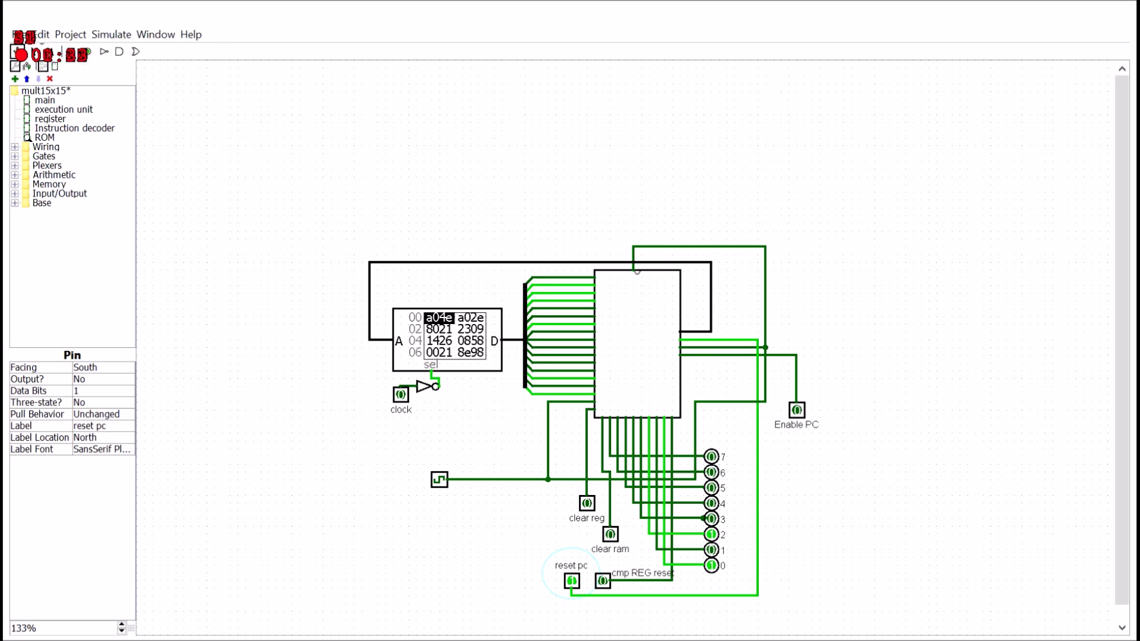
# Load the 14x9 program image into the ROM, starting with words 704e and 902e
pyautogui.rightClick(451, 343)
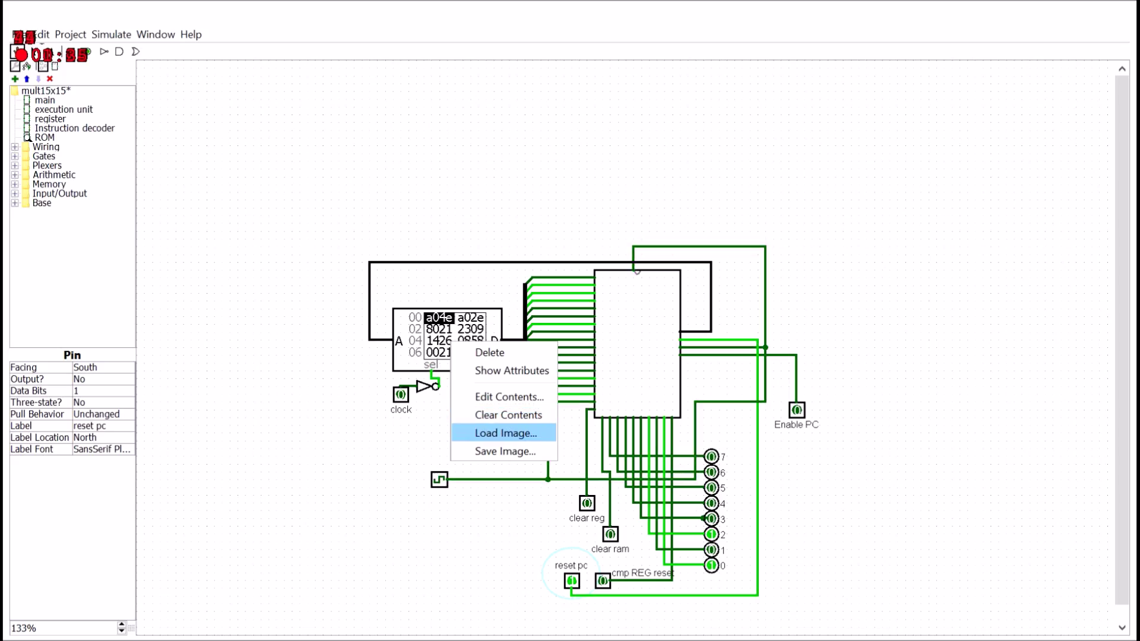
pyautogui.click(505, 433)
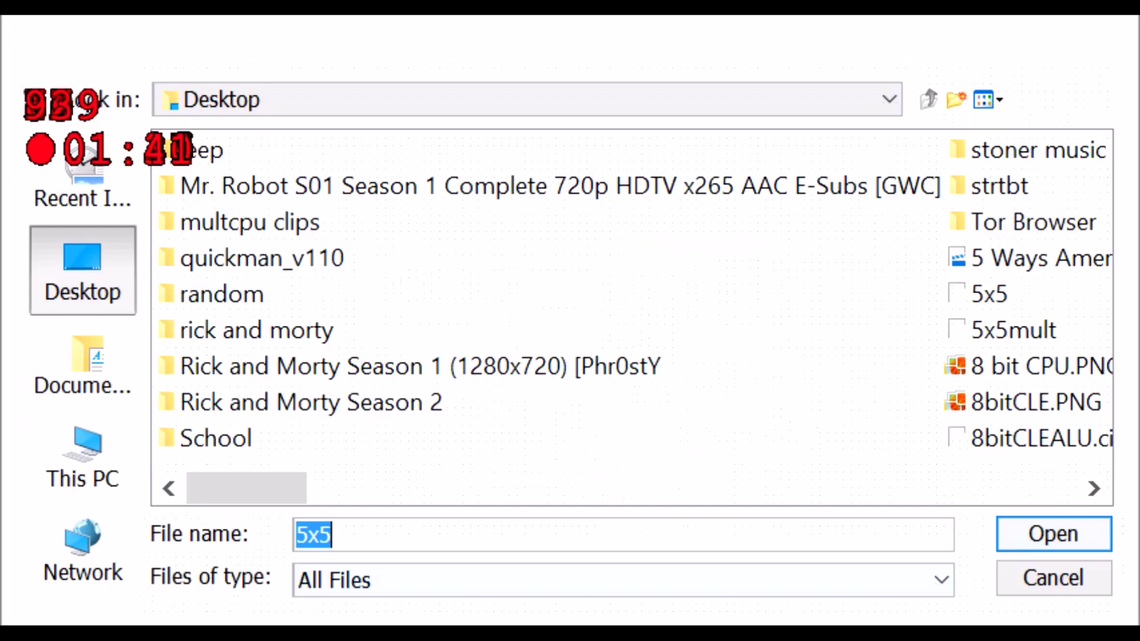
pyautogui.write('14x')
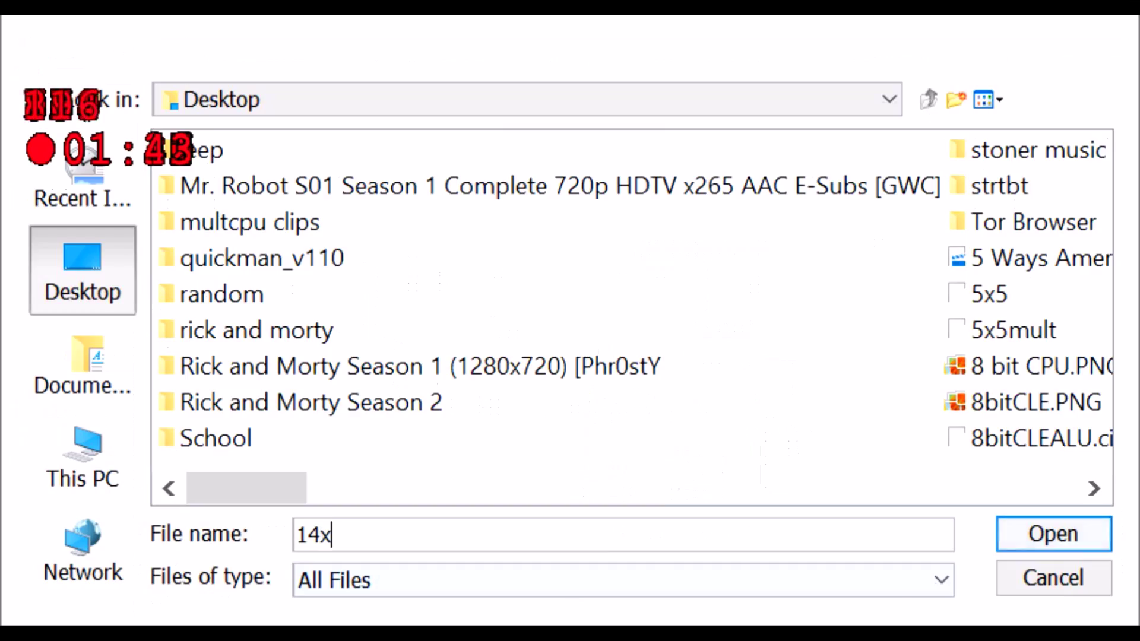
pyautogui.write('9')
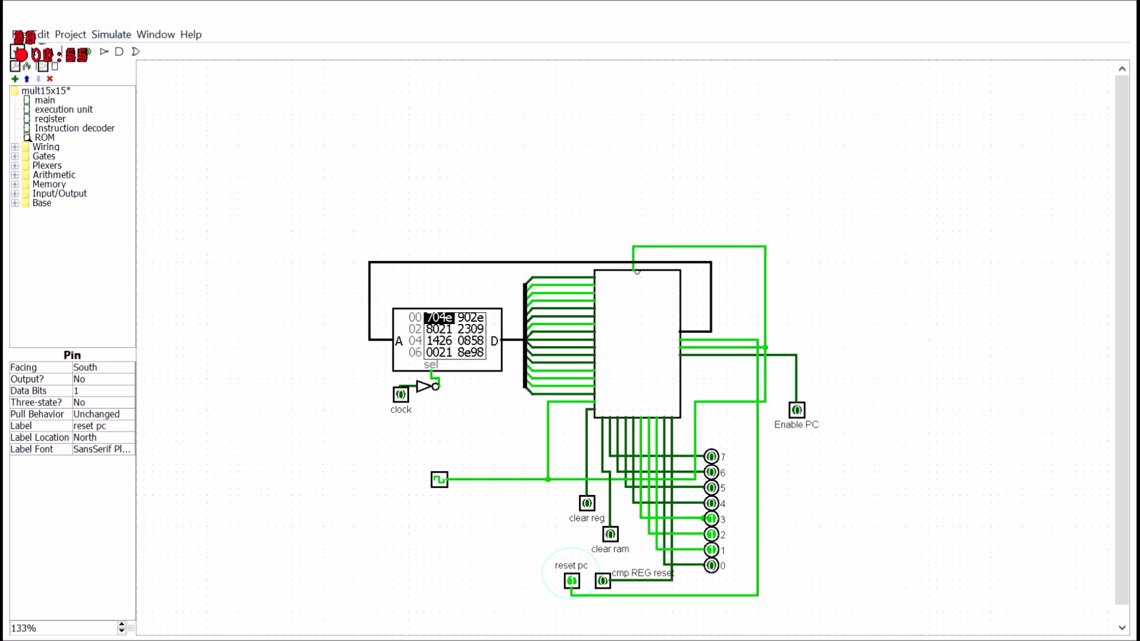
pyautogui.click(111, 35)
# Stop automatic ticking, step the clock twice and reset the program counter to 00
pyautogui.click(145, 177)
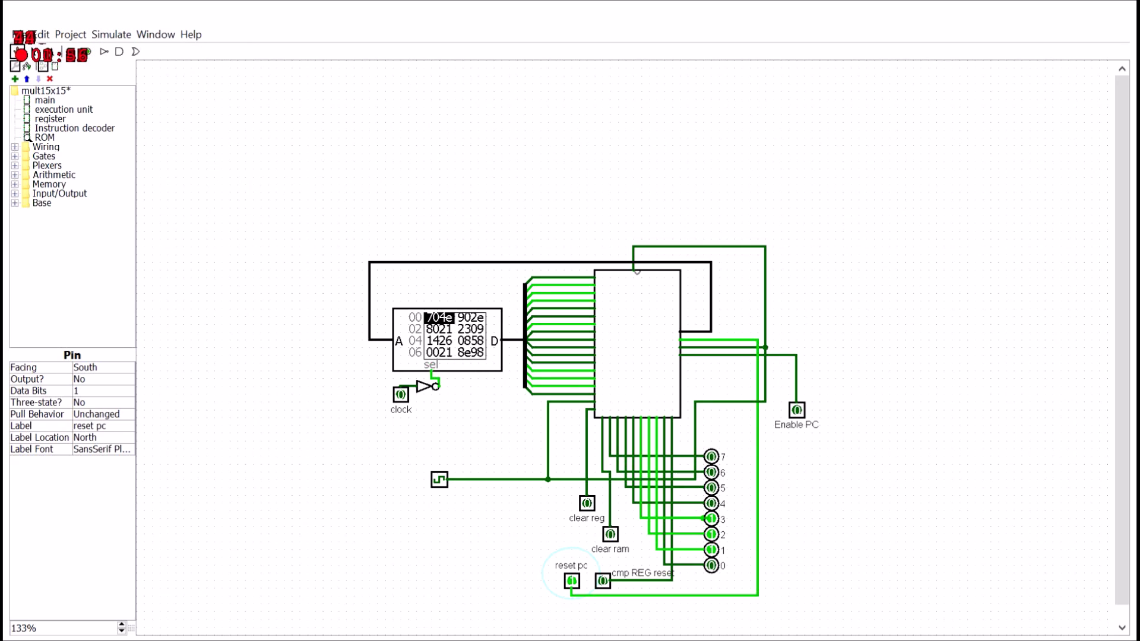
pyautogui.click(439, 480)
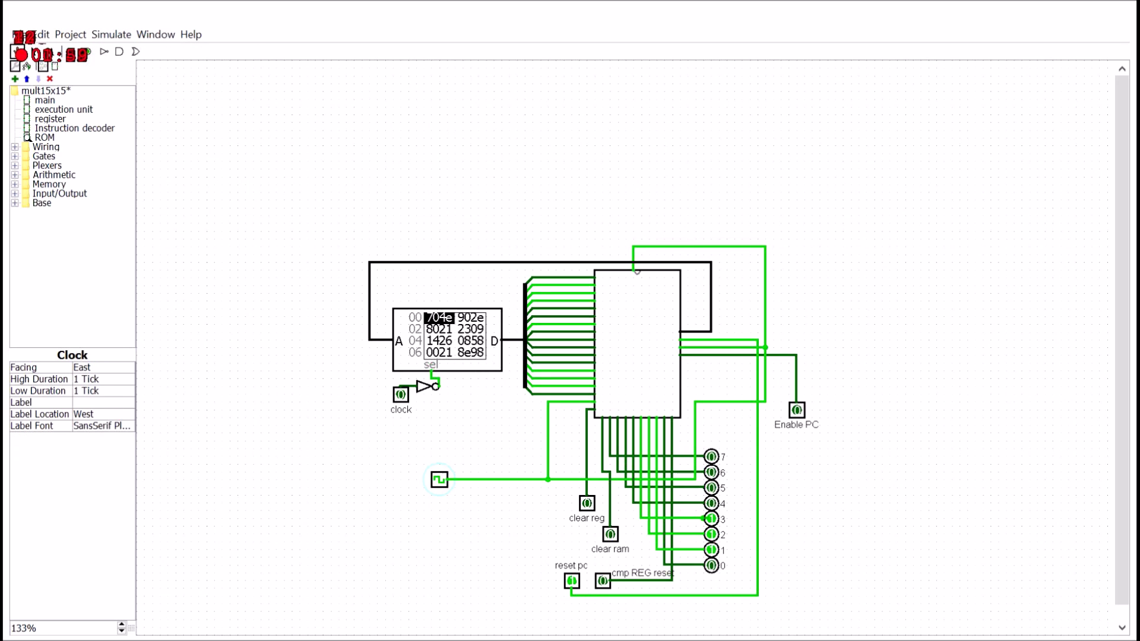
pyautogui.click(572, 580)
pyautogui.click(439, 480)
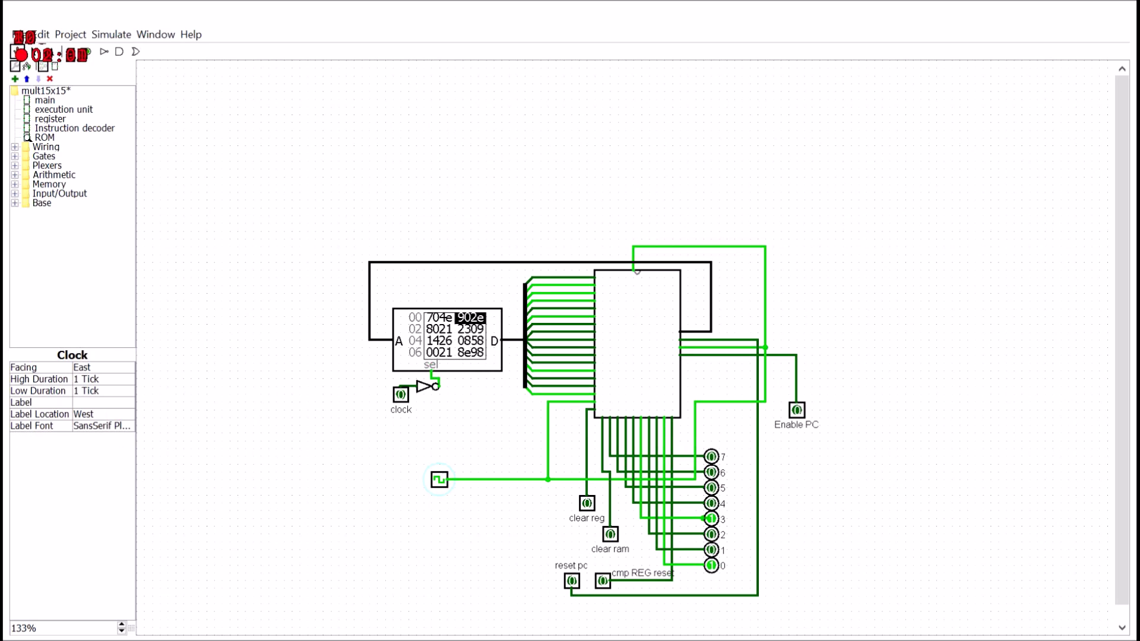
pyautogui.click(572, 580)
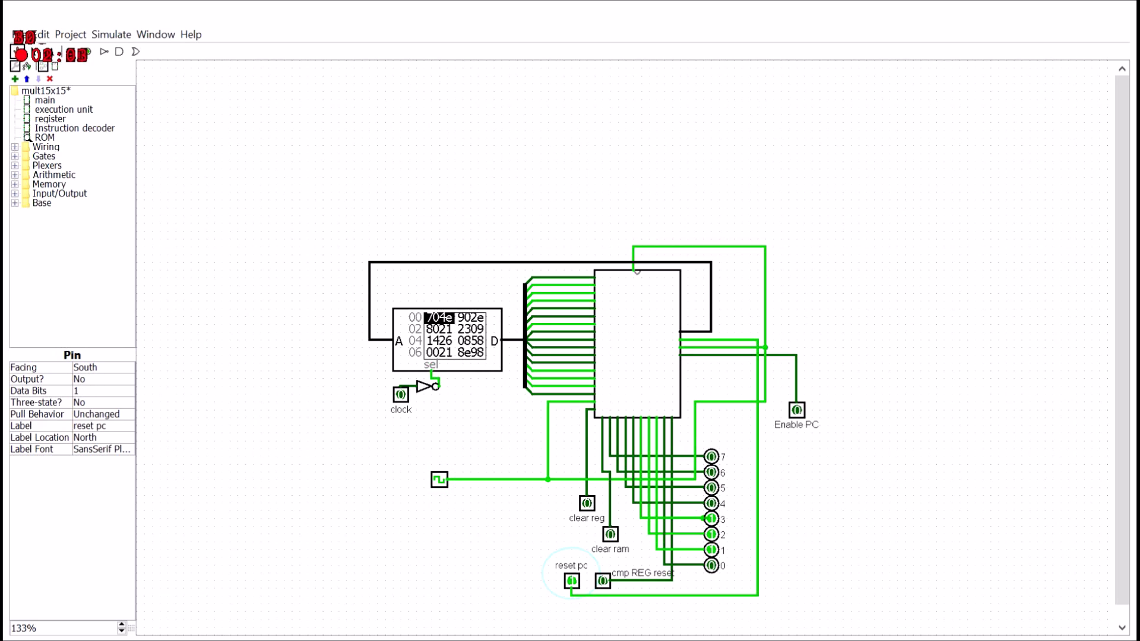
# Restart automatic ticking, run the 14x9 program through 2c, then reset the counter to 00
pyautogui.click(111, 35)
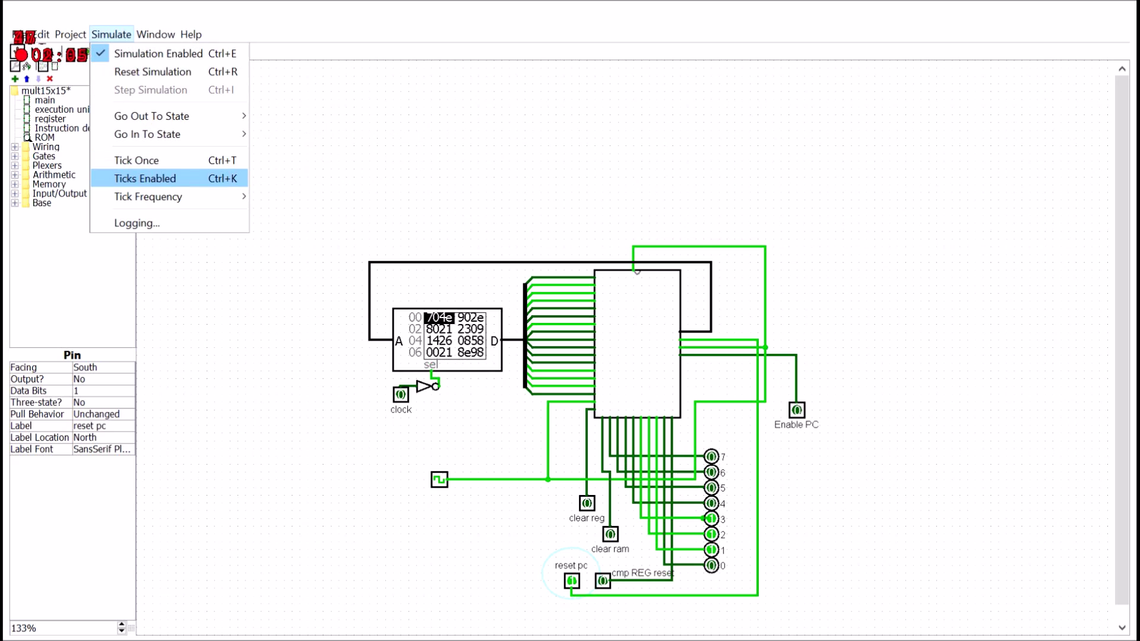
pyautogui.click(145, 178)
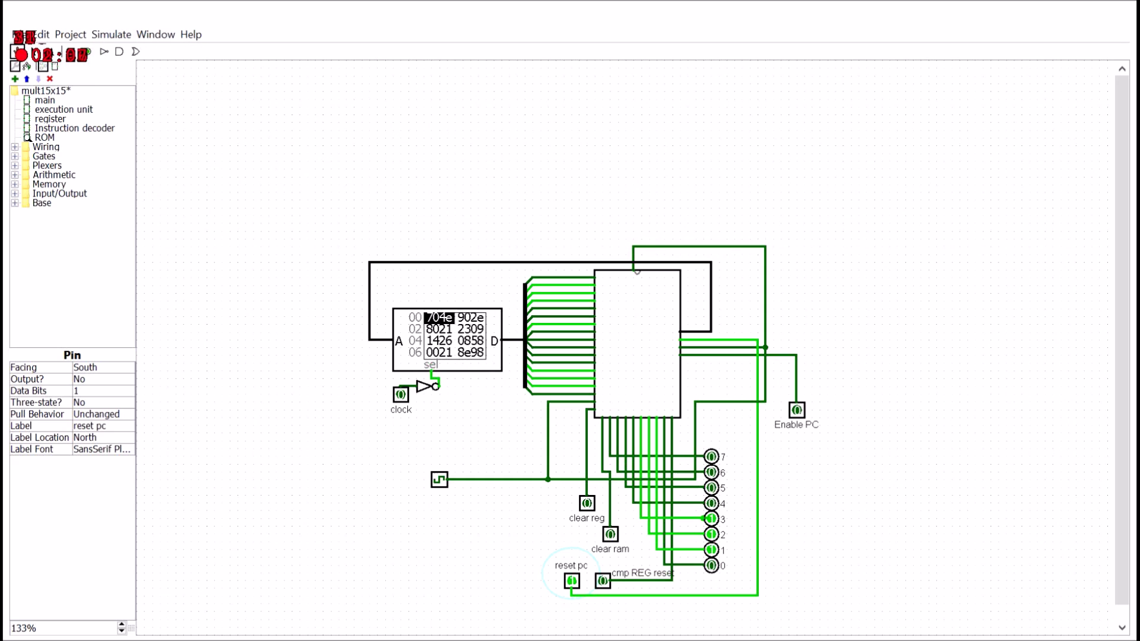
pyautogui.click(572, 580)
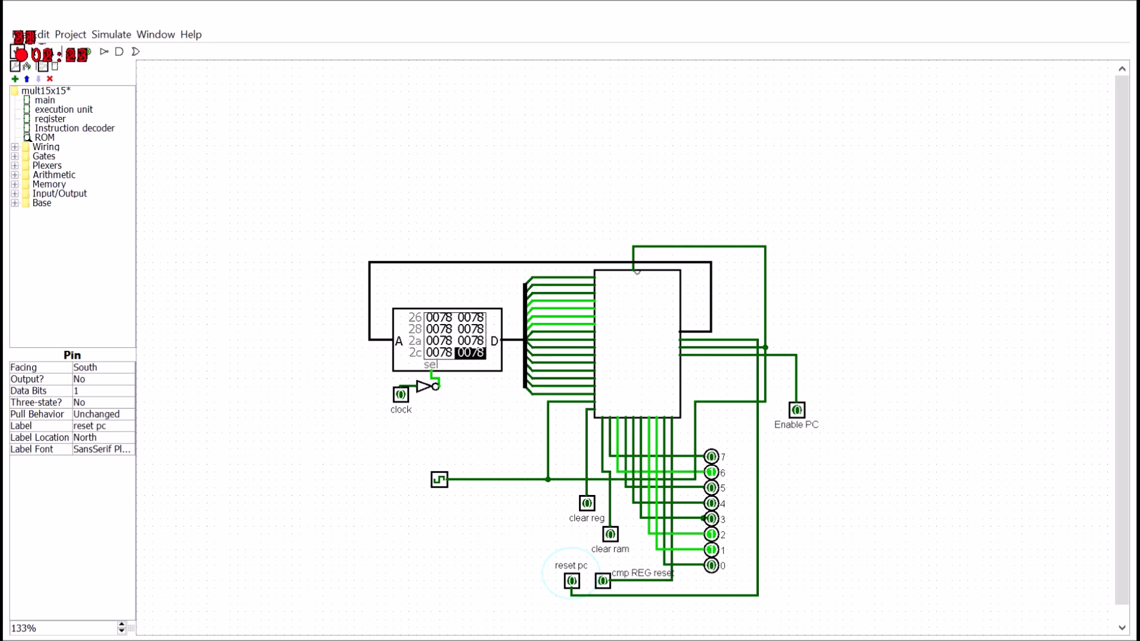
pyautogui.click(572, 580)
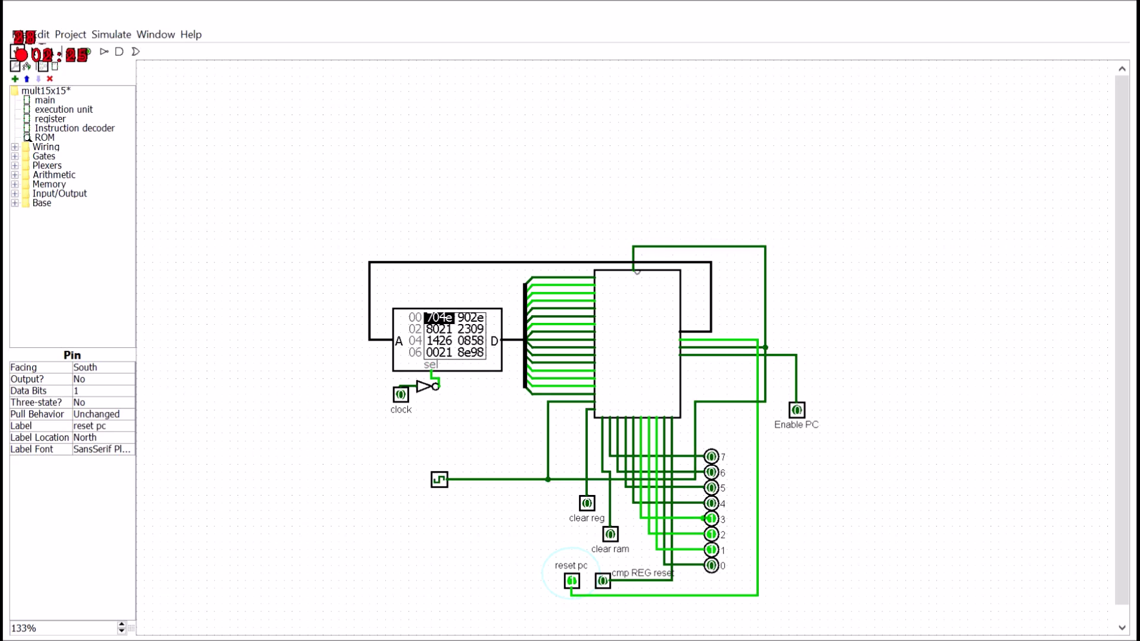
# Clear the registers and release reset pc so the program runs to address 2e (8899)
pyautogui.click(587, 506)
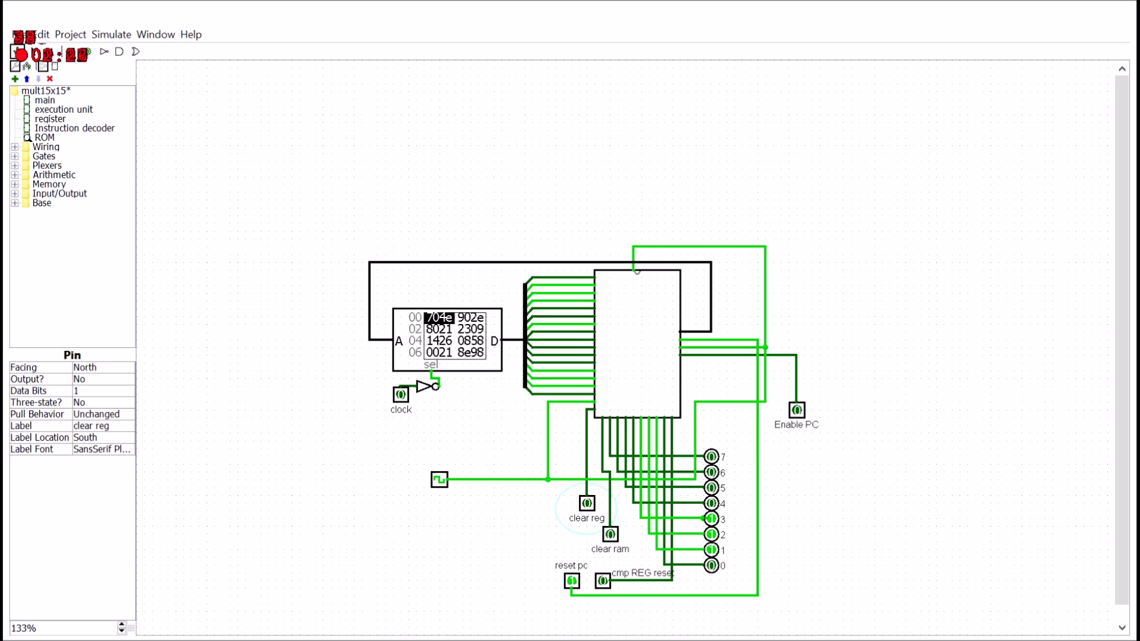
pyautogui.click(572, 580)
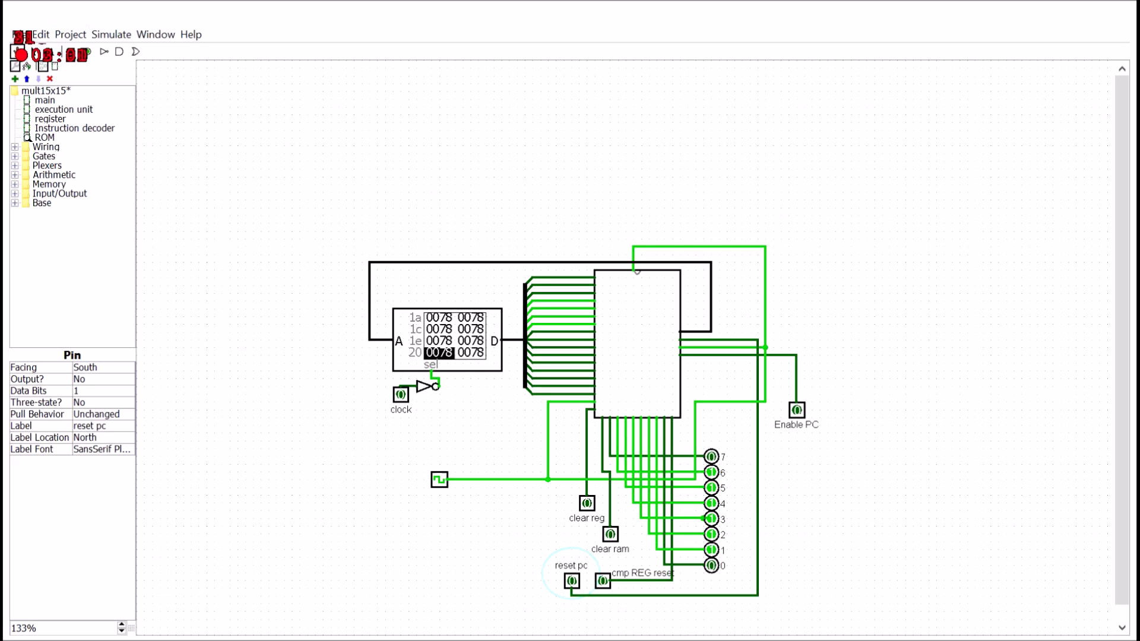
pyautogui.rightClick(445, 360)
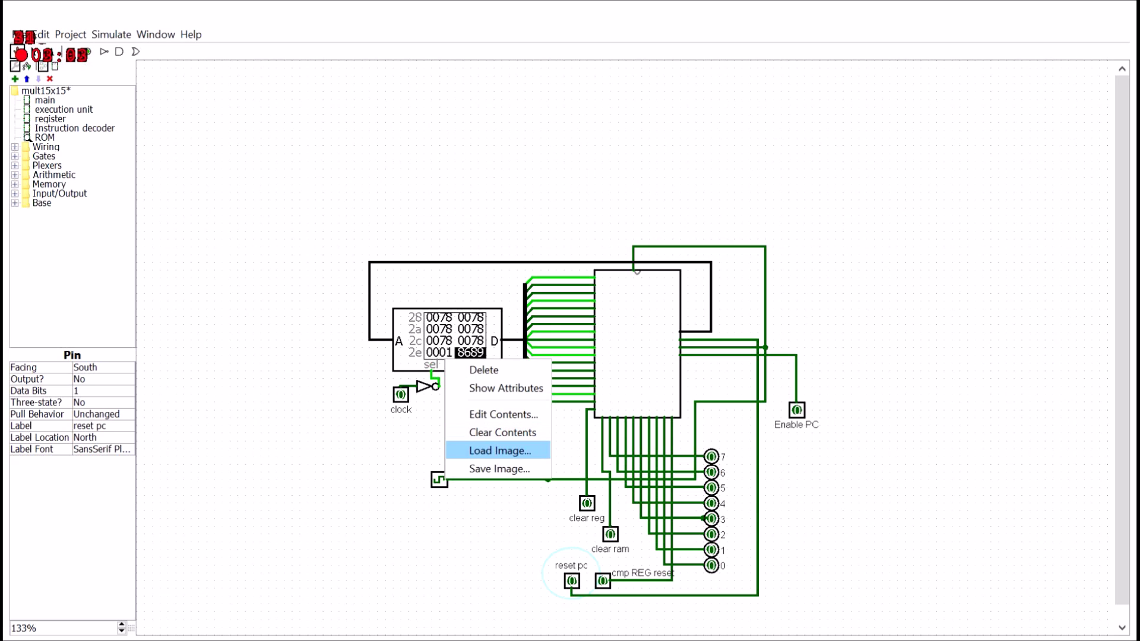
# Load the 12x7 program image into the ROM, starting with 304e and e02e
pyautogui.press('Escape')
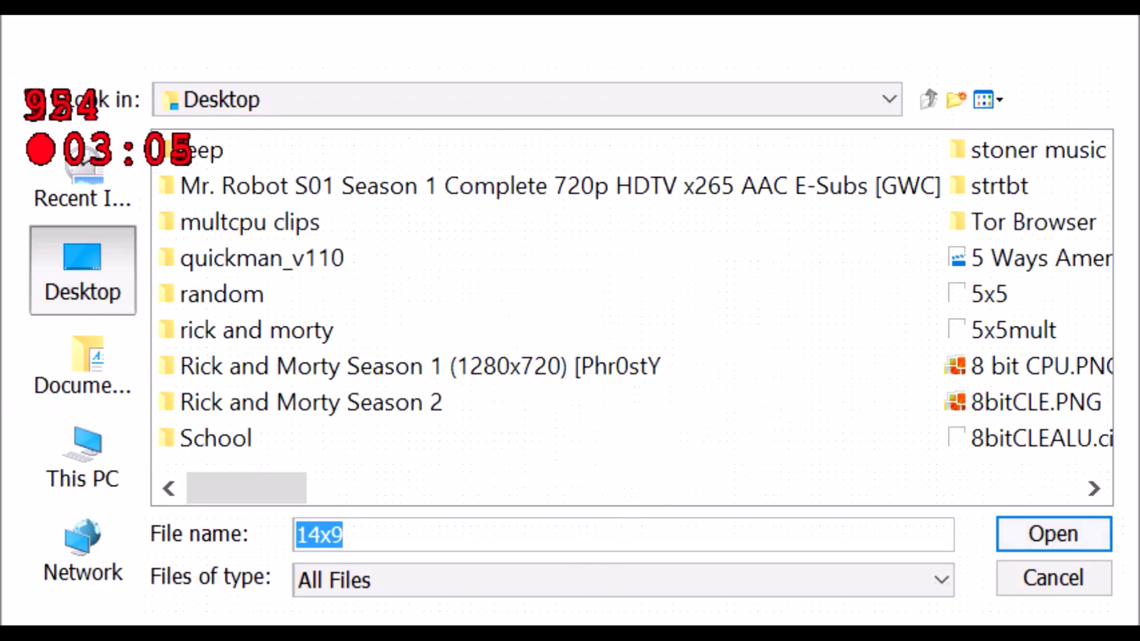
pyautogui.write('12')
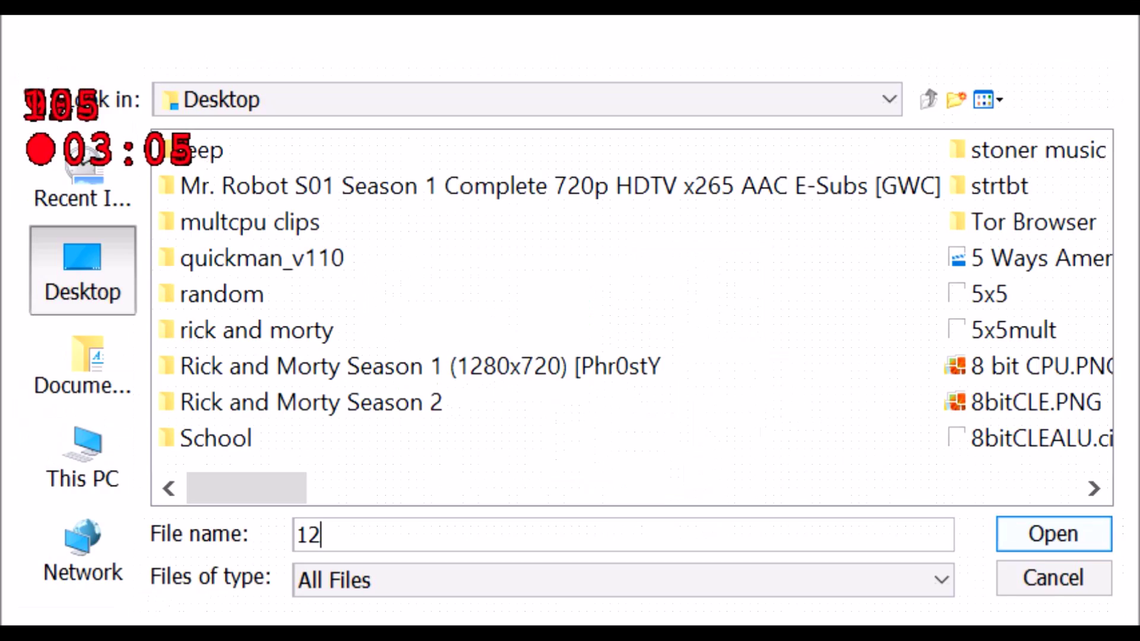
pyautogui.write('x7')
pyautogui.press('Return')
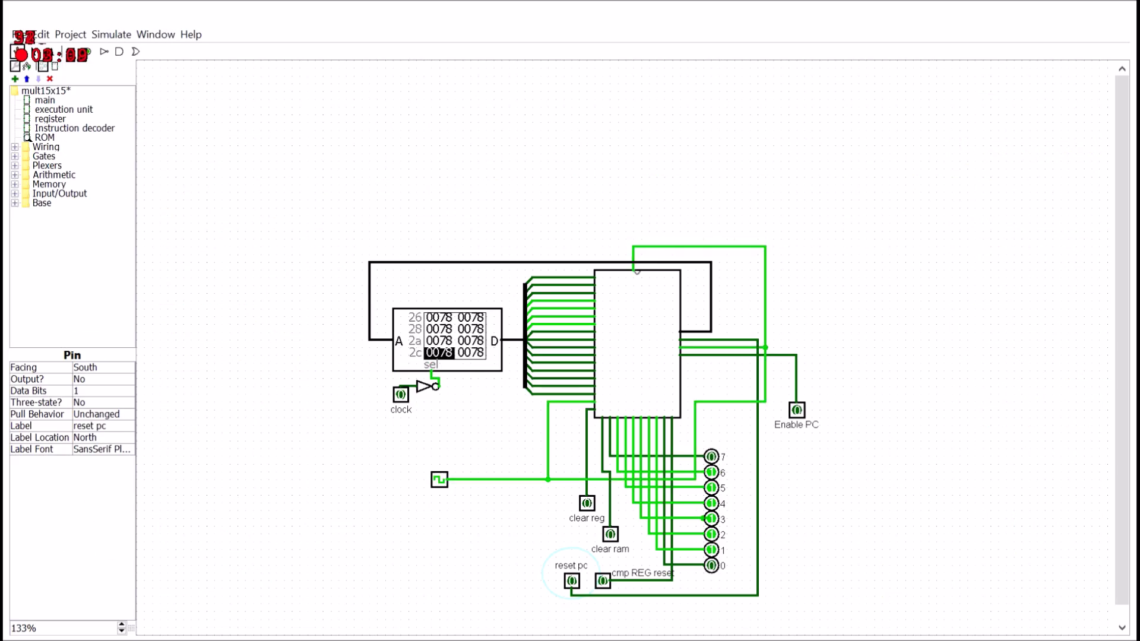
# Set reset pc, then toggle clear ram and clear reg to reset the CPU state
pyautogui.click(572, 580)
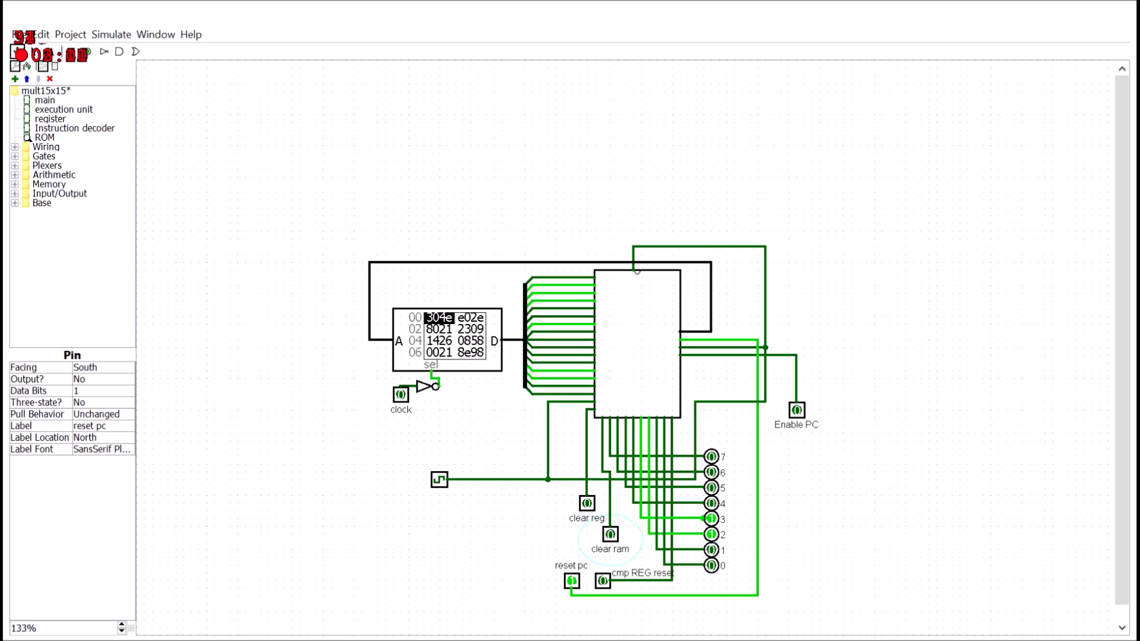
pyautogui.click(610, 534)
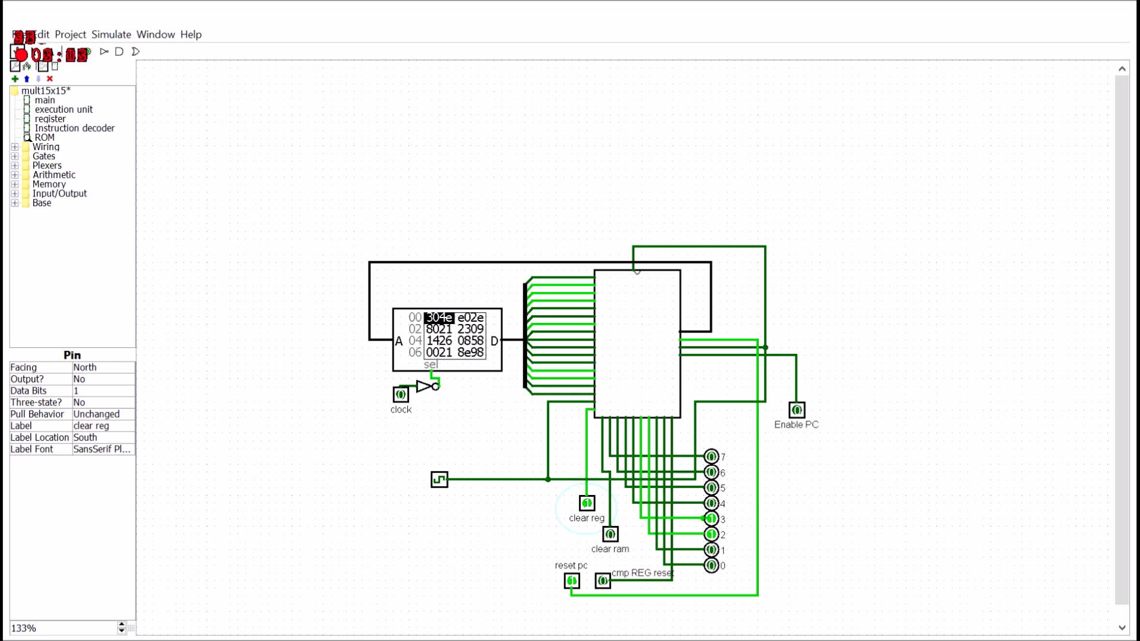
pyautogui.click(587, 504)
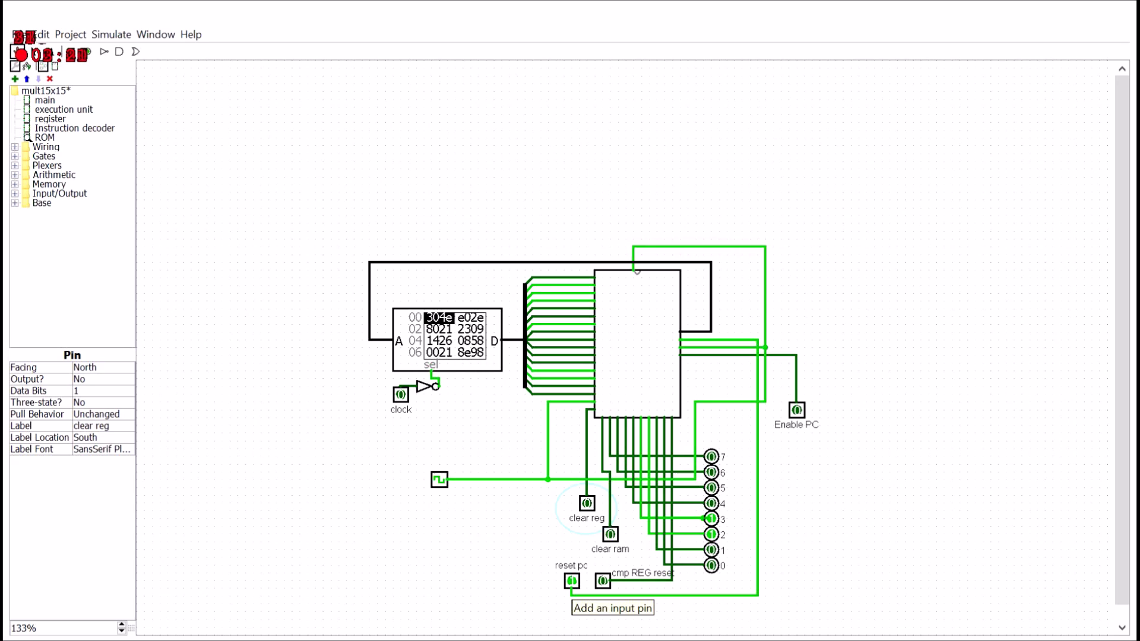
# Release reset pc so the 12x7 program runs on the ticking clock
pyautogui.click(571, 580)
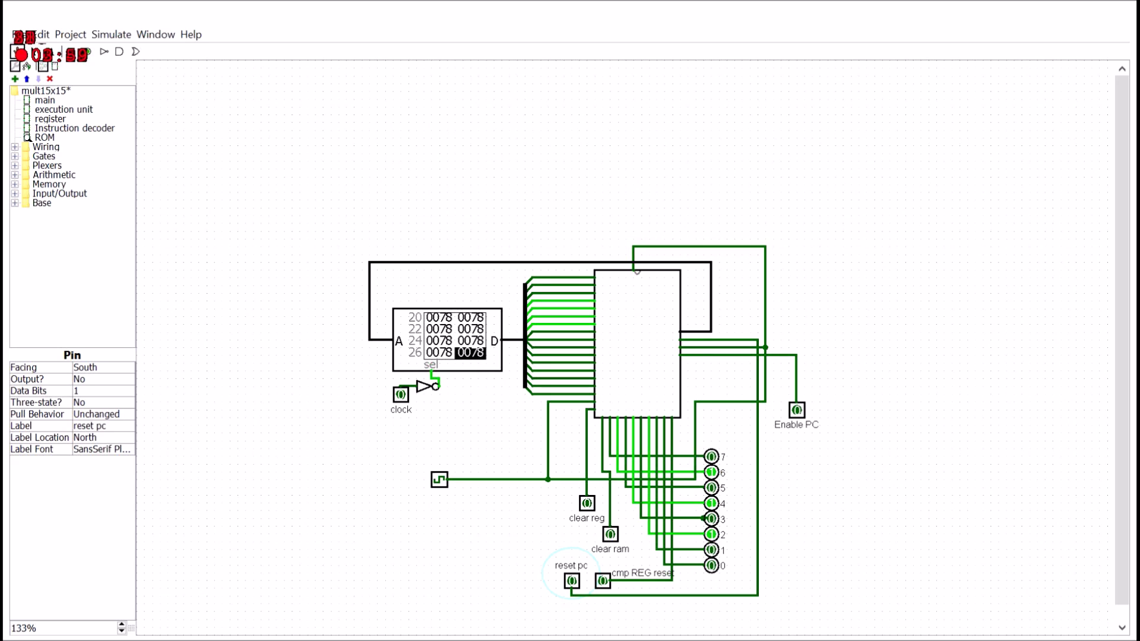
# Hold reset pc and load the 15x15 program image (f04e, f02e) into the ROM
pyautogui.click(572, 581)
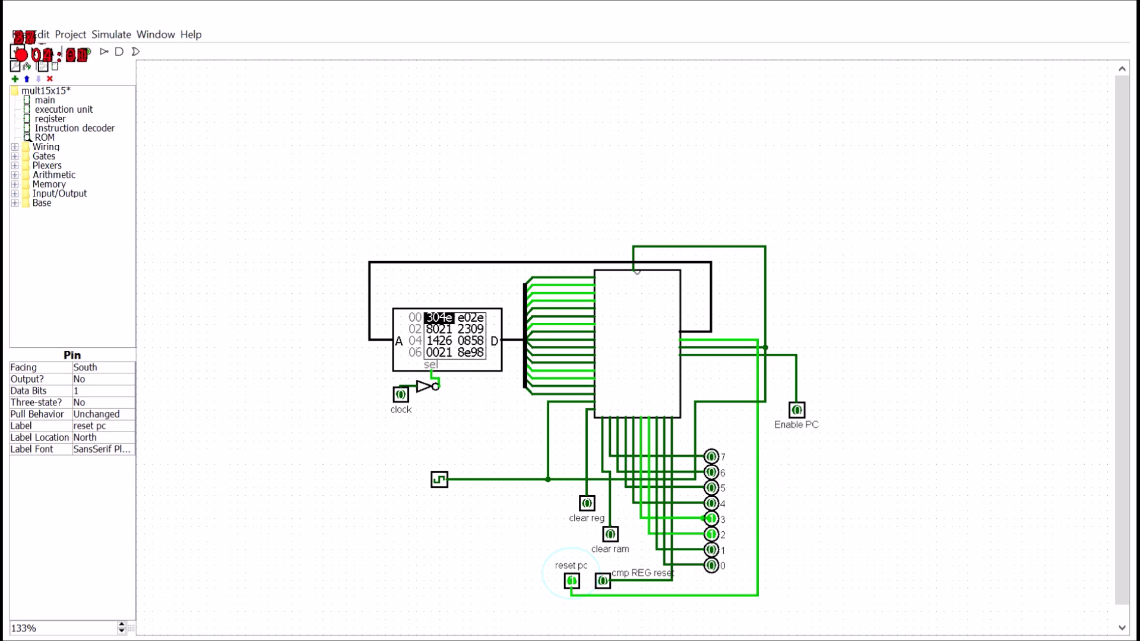
pyautogui.rightClick(467, 337)
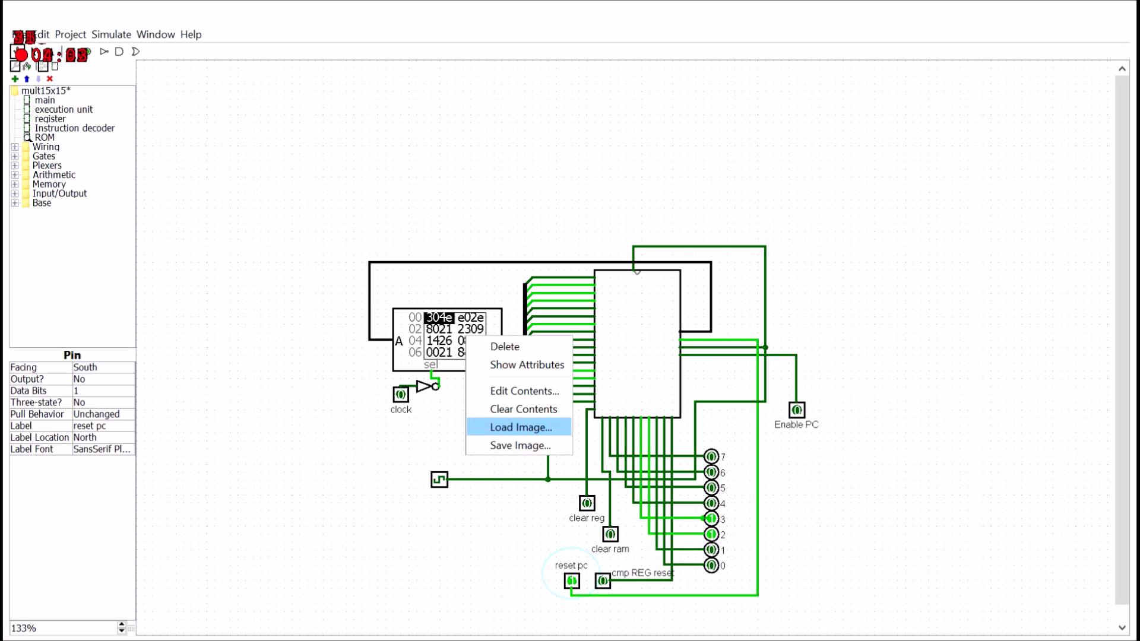
pyautogui.click(522, 427)
pyautogui.write('15x')
pyautogui.press('Return')
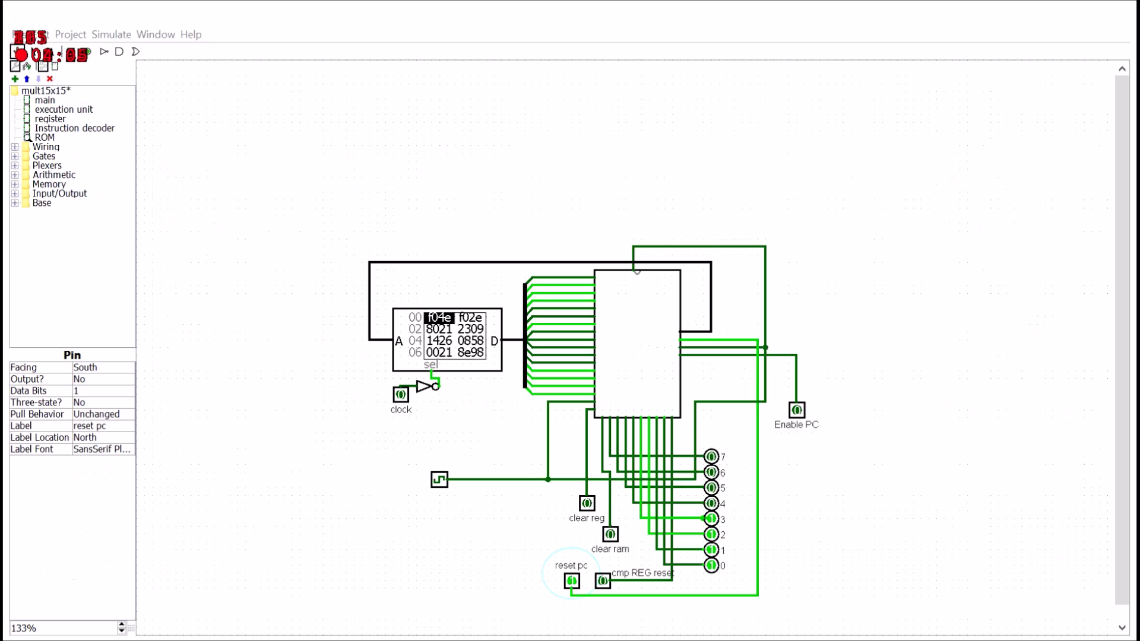
pyautogui.rightClick(449, 340)
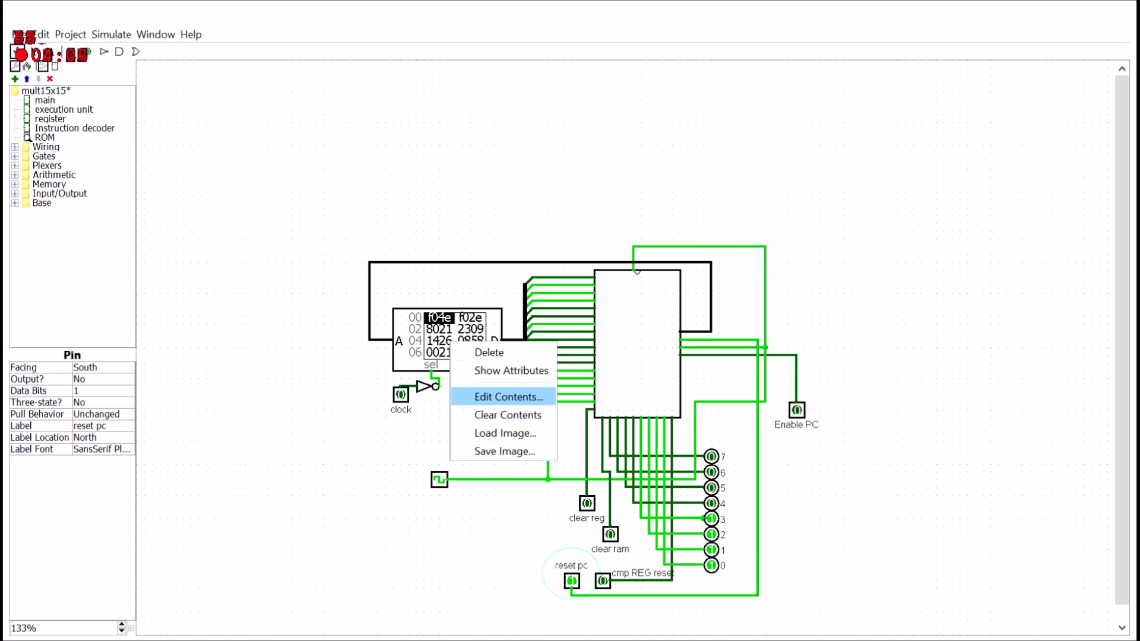
pyautogui.click(493, 432)
pyautogui.press('Return')
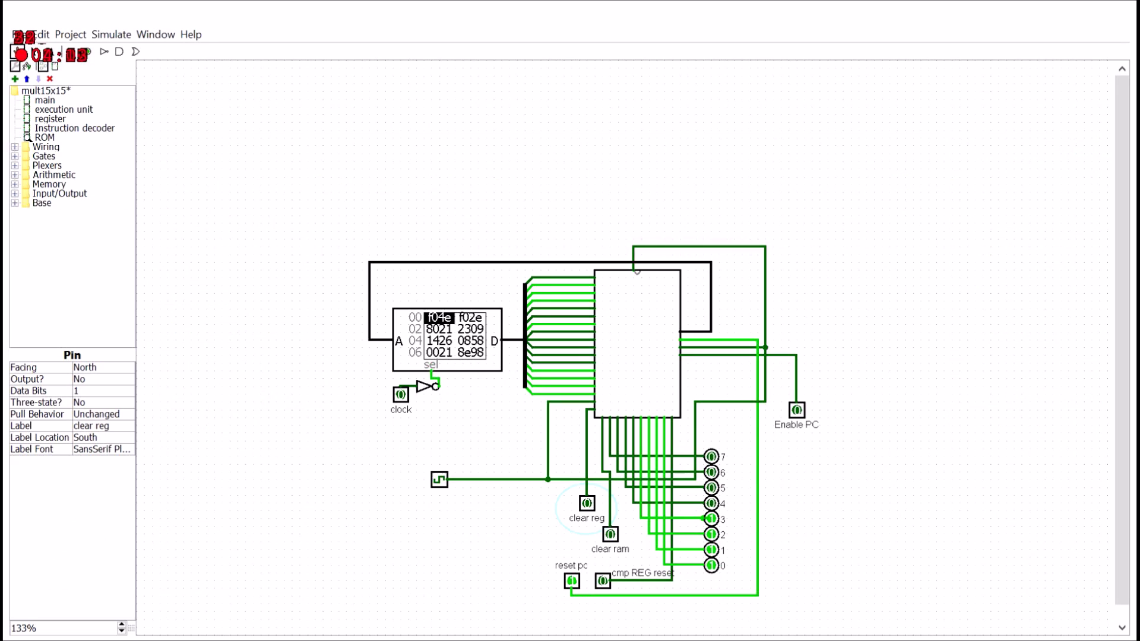
# Toggle clear reg and clear ram, then release reset pc to run from 00
pyautogui.click(587, 503)
pyautogui.click(611, 535)
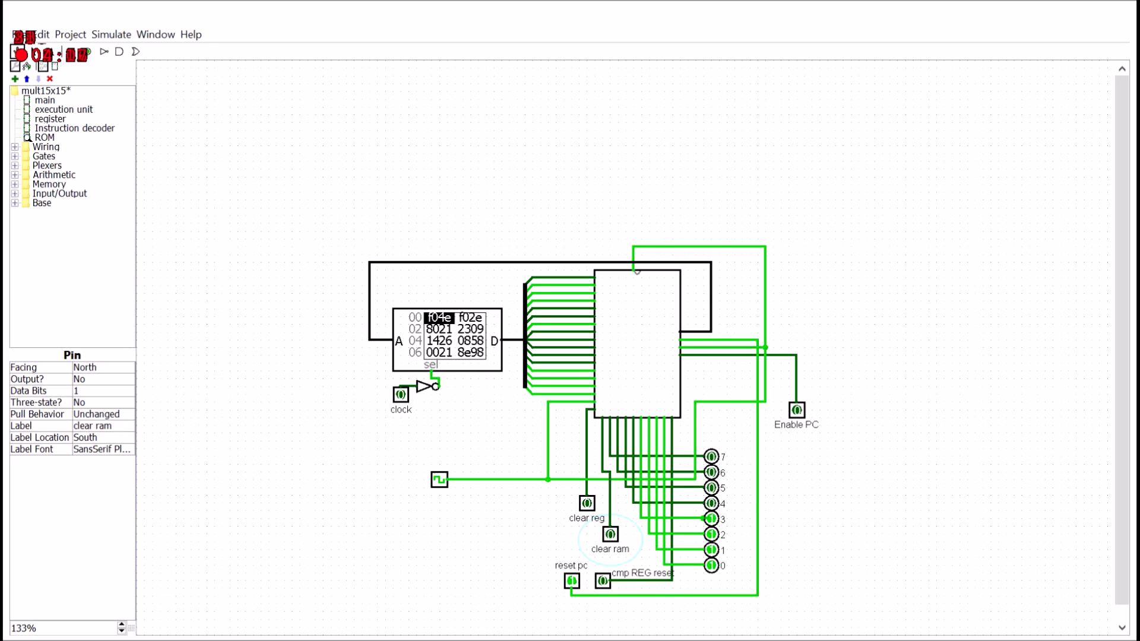
pyautogui.click(571, 581)
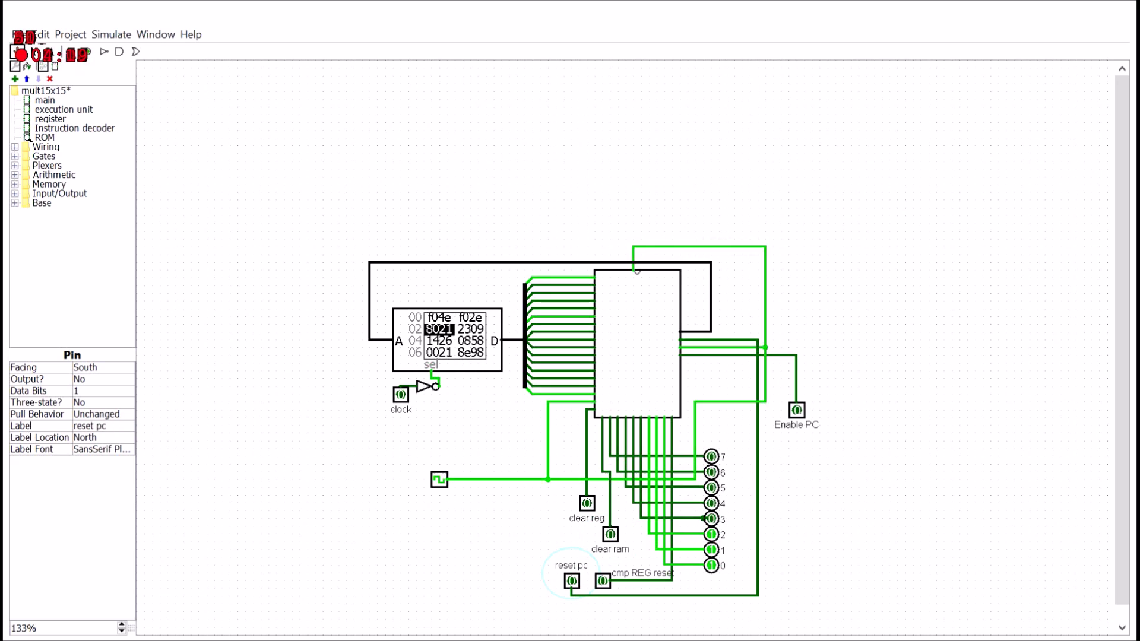